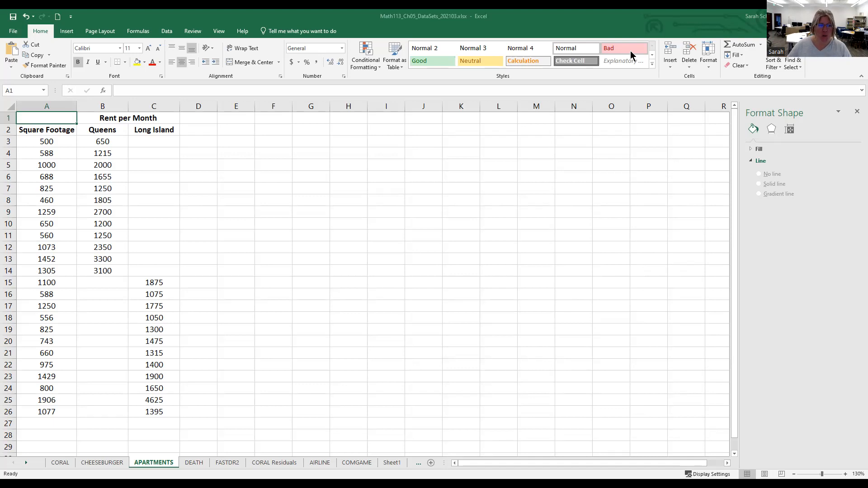
pyautogui.moveTo(50, 119); pyautogui.dragTo(51, 424)
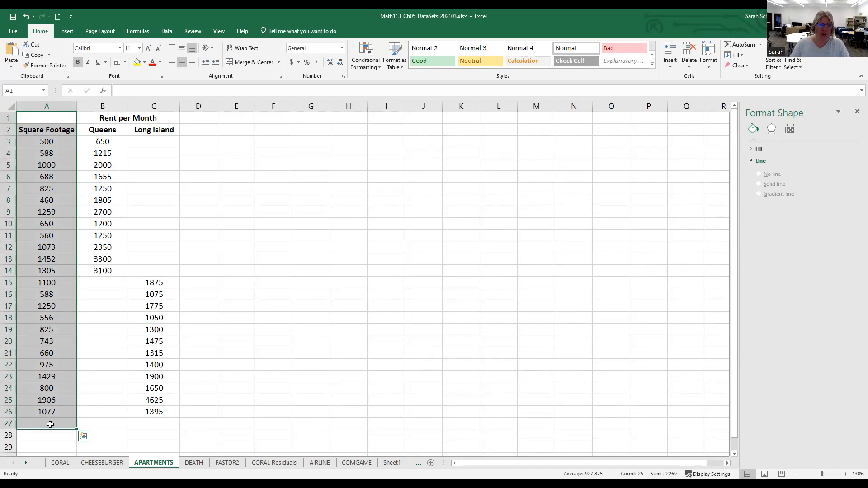
pyautogui.click(119, 129)
pyautogui.moveTo(119, 130); pyautogui.dragTo(168, 414)
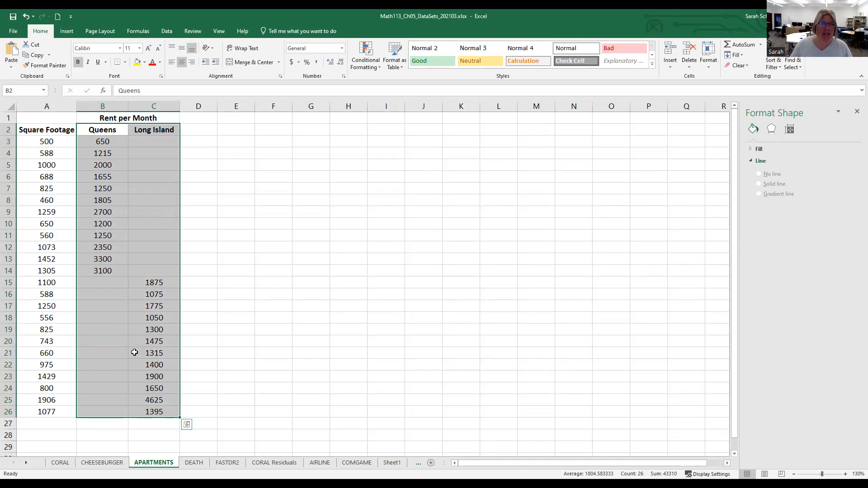
pyautogui.click(225, 264)
# - Insert a scatter chart of the square footage and rent data in A2:C26 and place it beside the upper rows of the table
pyautogui.moveTo(50, 129); pyautogui.dragTo(159, 412)
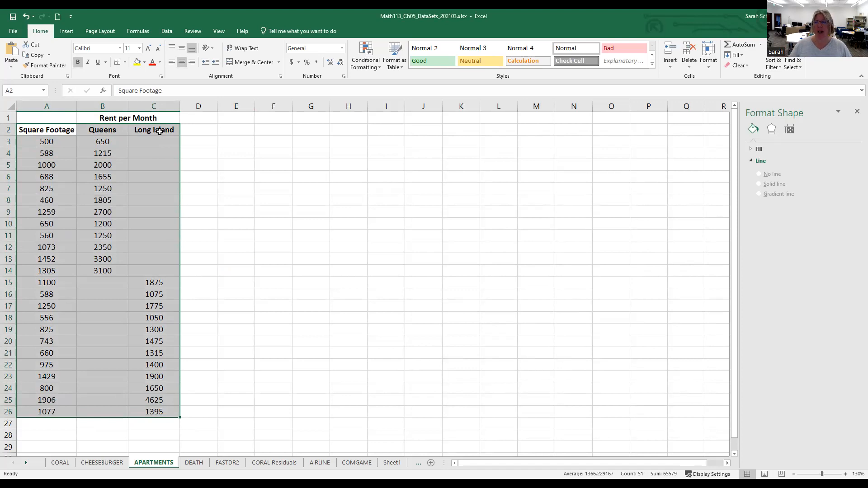
pyautogui.click(68, 32)
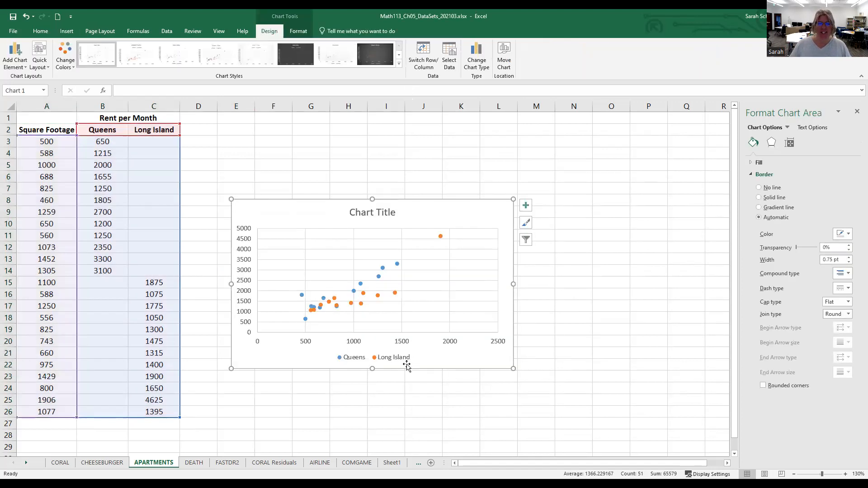
pyautogui.moveTo(302, 214); pyautogui.dragTo(310, 146)
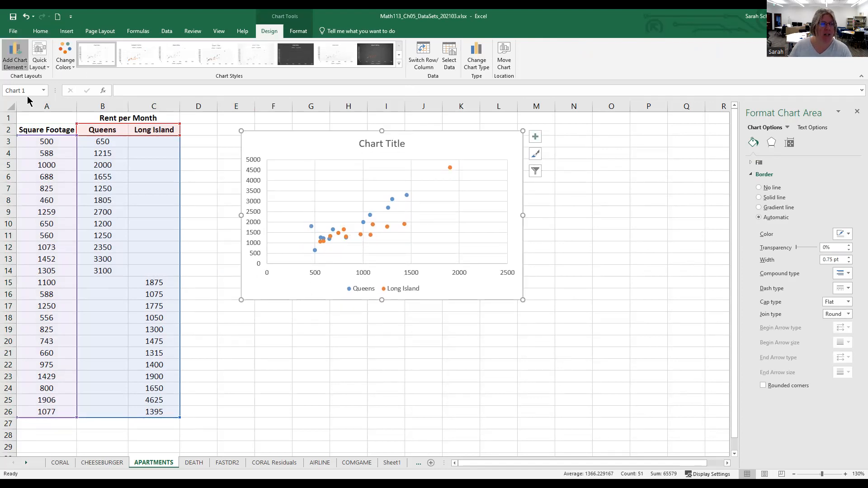
# - Add horizontal and vertical axis titles to the scatter chart
pyautogui.click(87, 92)
pyautogui.click(23, 67)
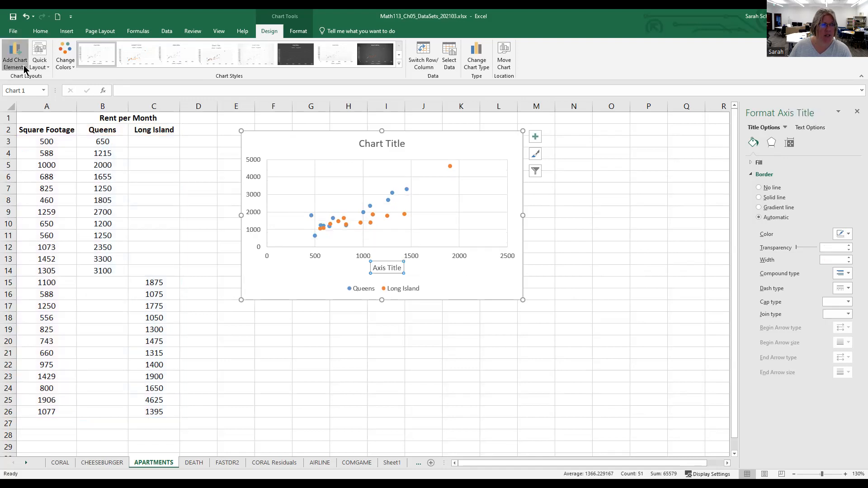
pyautogui.click(101, 119)
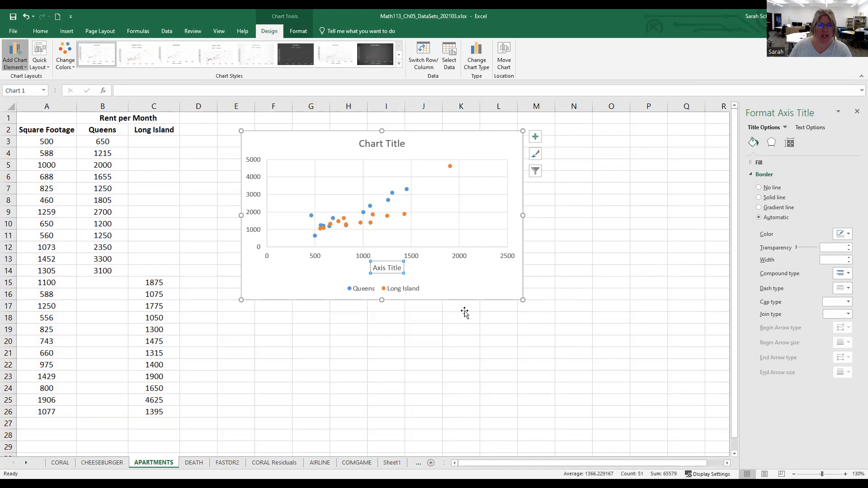
# - Change the scatter chart's horizontal axis title to "Sq Footage"
pyautogui.click(399, 267)
pyautogui.click(393, 267)
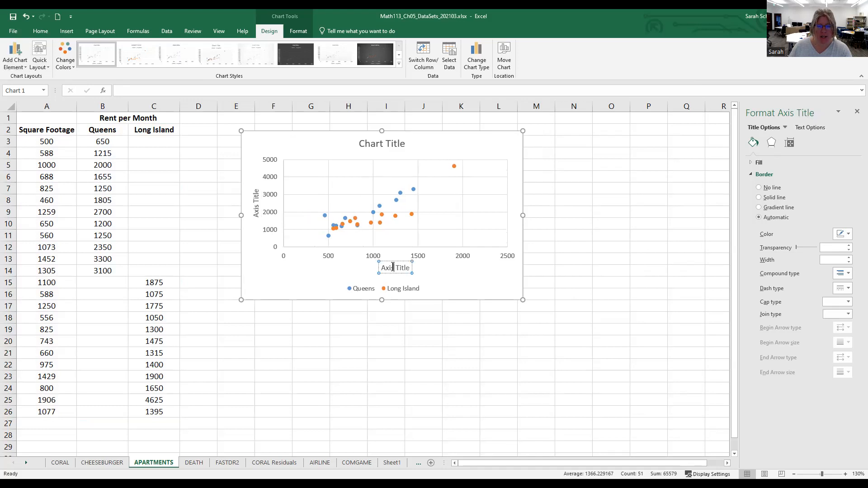
pyautogui.tripleClick(394, 268)
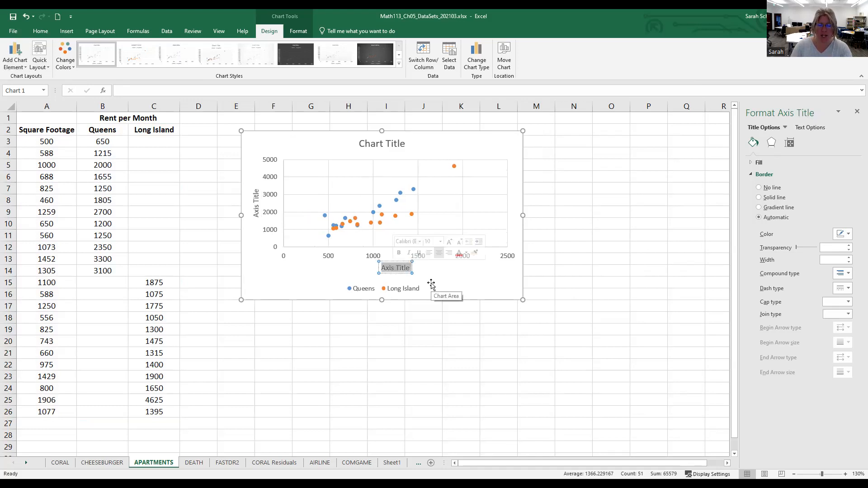
pyautogui.write('Sq Fo')
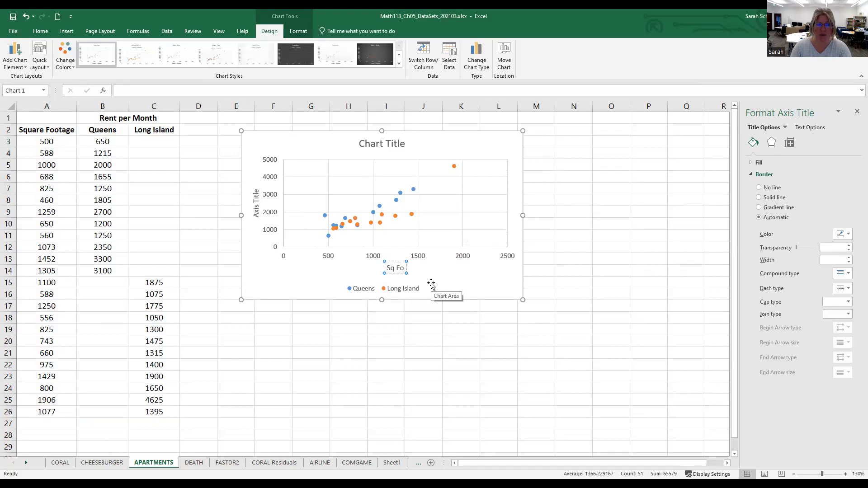
pyautogui.write('otage')
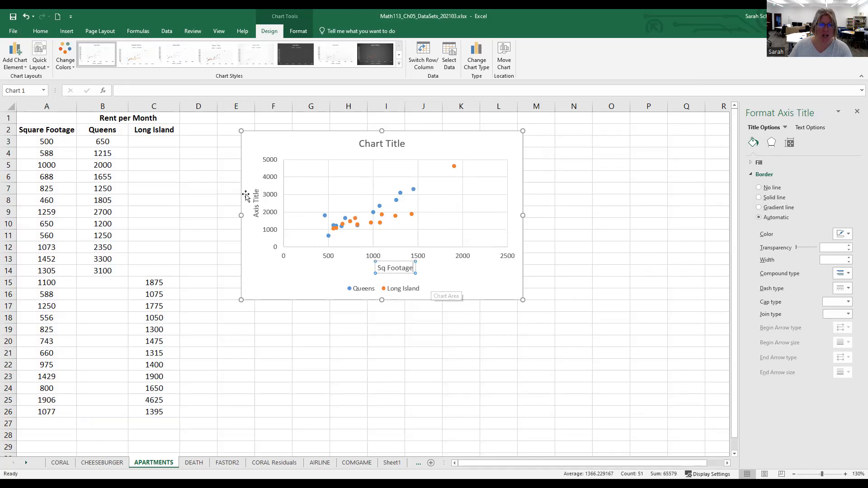
# - Change the scatter chart's vertical axis title to "Rent $"
pyautogui.moveTo(256, 189); pyautogui.dragTo(256, 218)
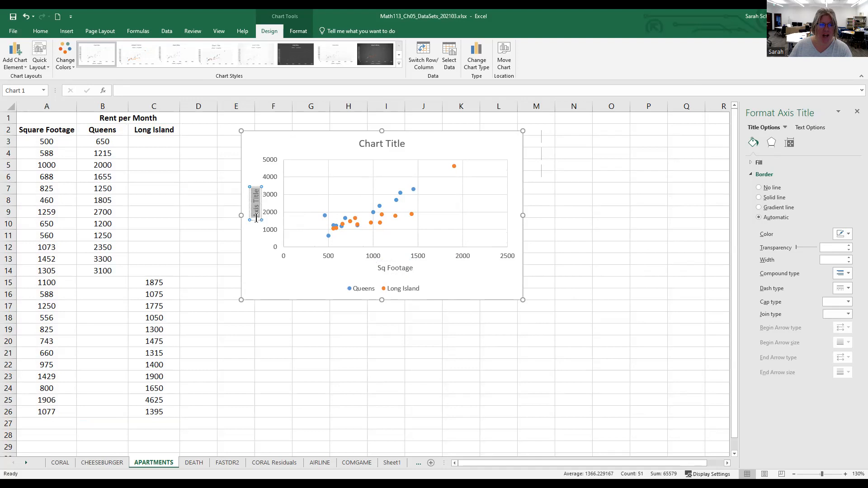
pyautogui.write('Rent')
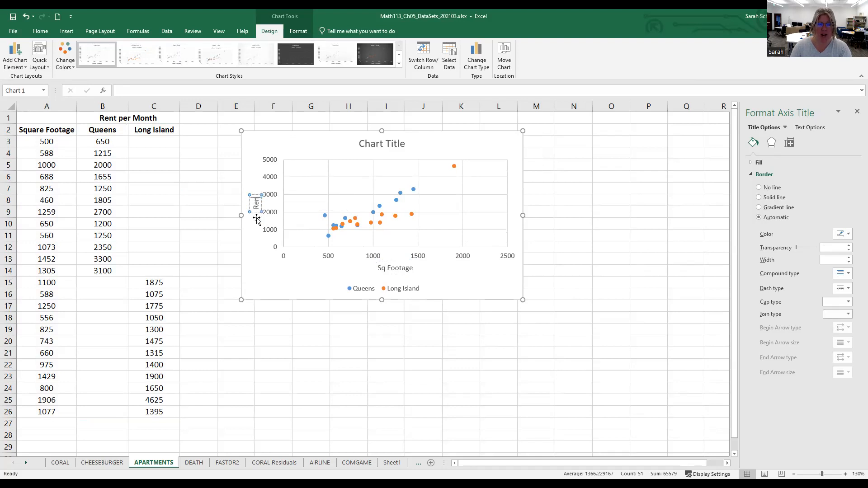
pyautogui.write(' $')
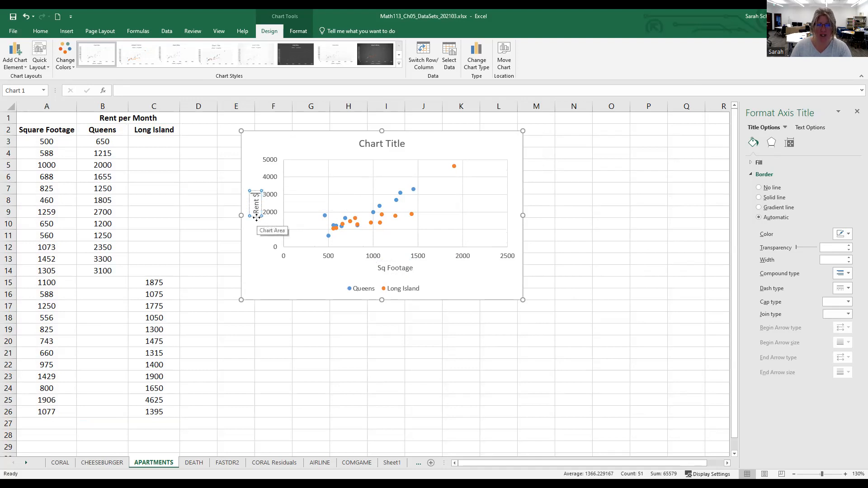
pyautogui.click(589, 208)
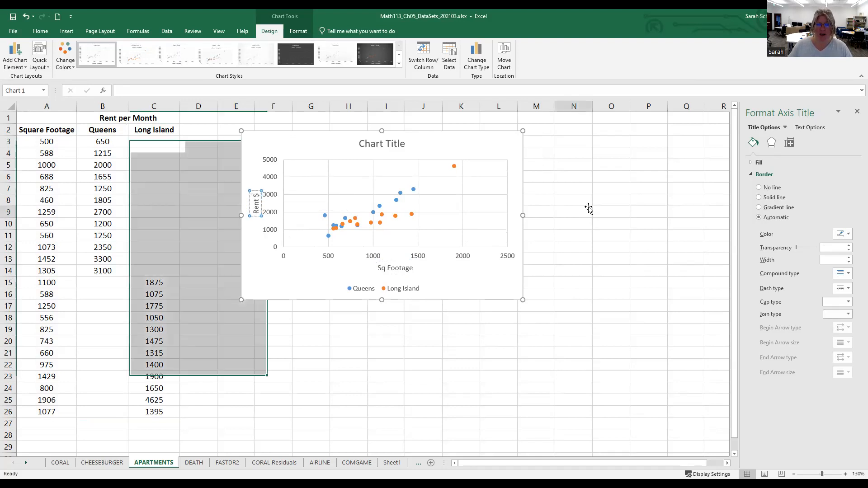
# - Add a linear trendline for the Queens series, with its equation and R-squared value displayed on the chart
pyautogui.click(512, 142)
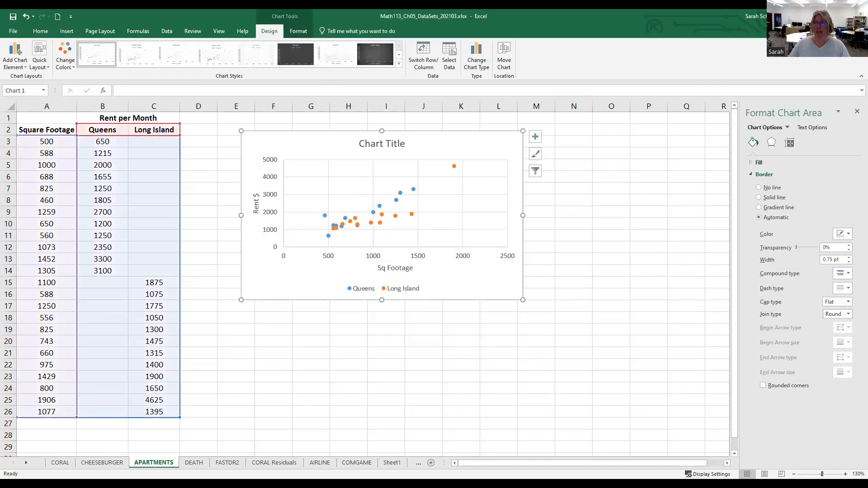
pyautogui.click(857, 112)
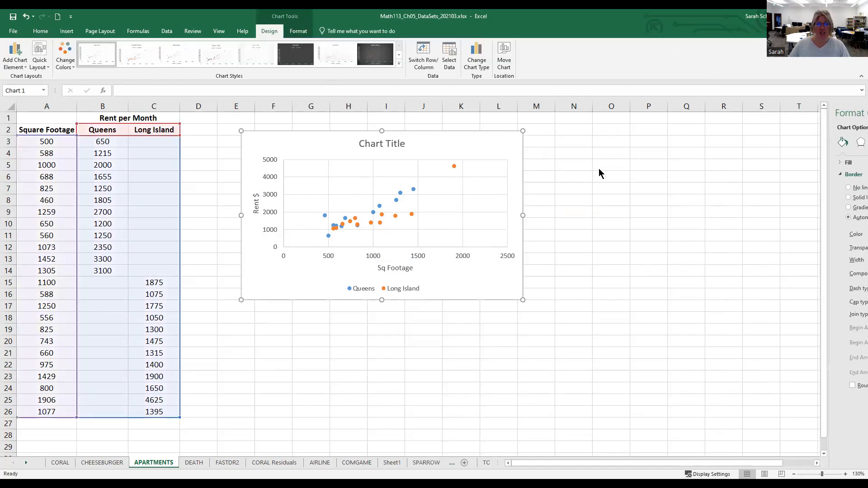
pyautogui.click(22, 65)
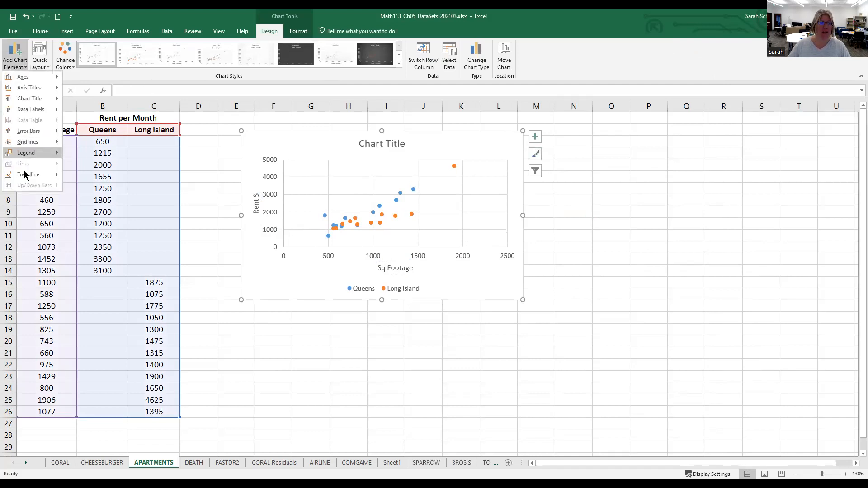
pyautogui.moveTo(27, 175)
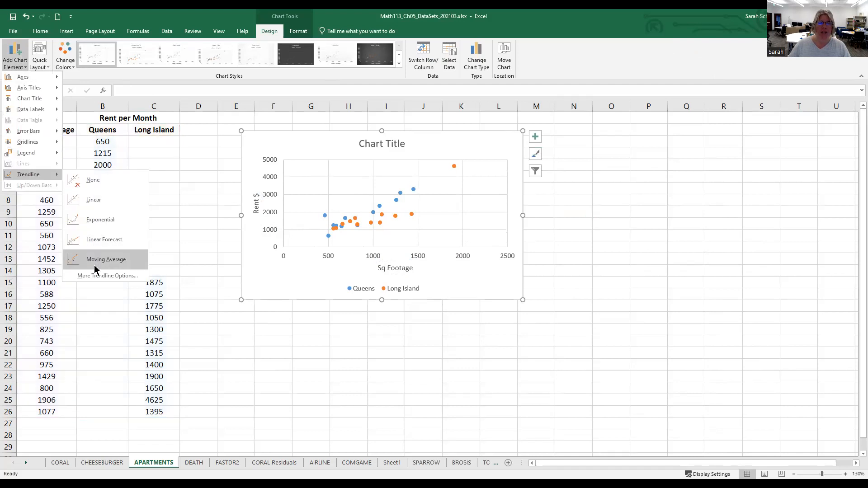
pyautogui.click(127, 277)
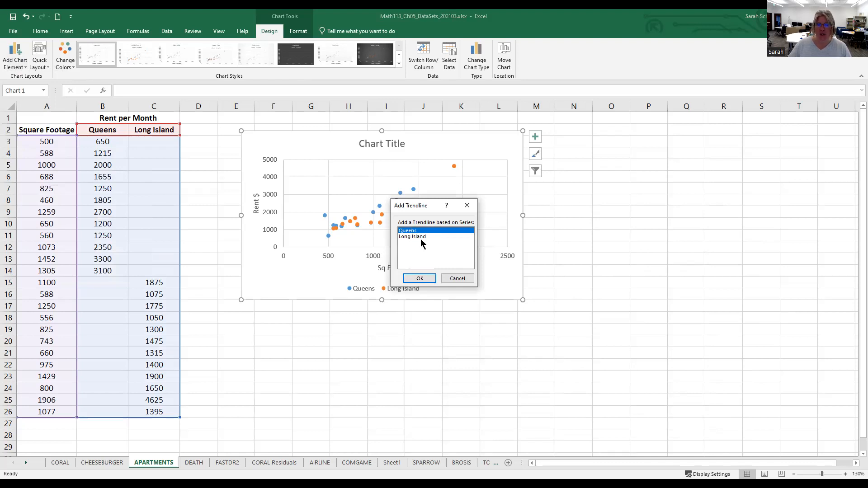
pyautogui.click(418, 279)
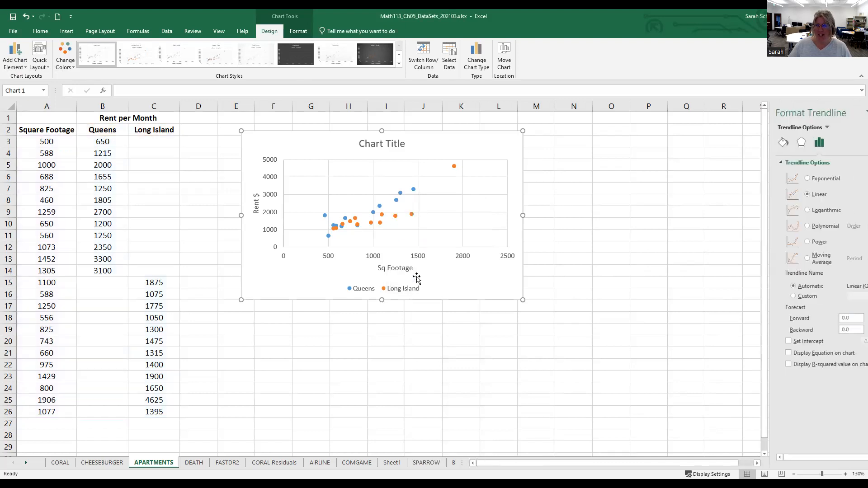
pyautogui.click(802, 357)
pyautogui.click(801, 364)
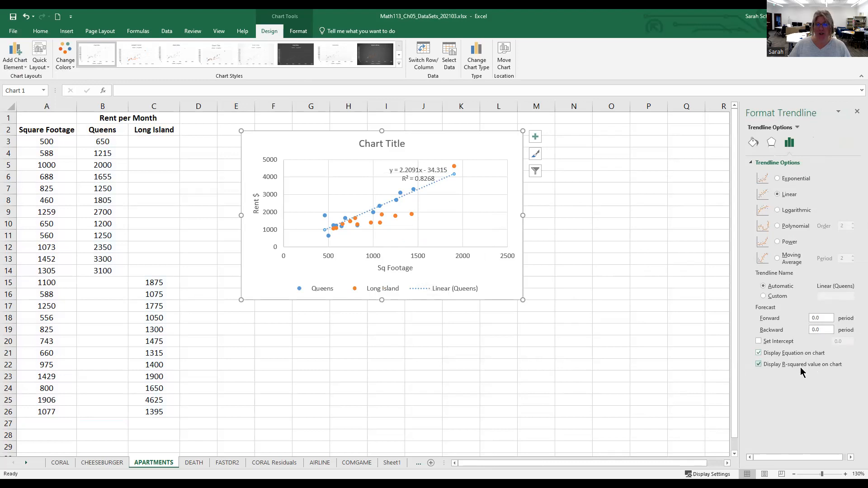
# - Move the Queens trendline's equation and R-squared label to the empty area above the low-square-footage points
pyautogui.click(407, 166)
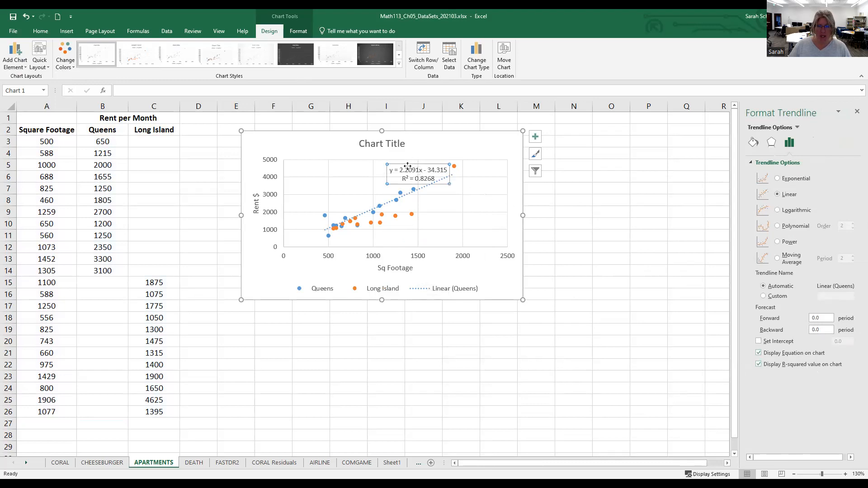
pyautogui.moveTo(406, 164); pyautogui.dragTo(310, 185)
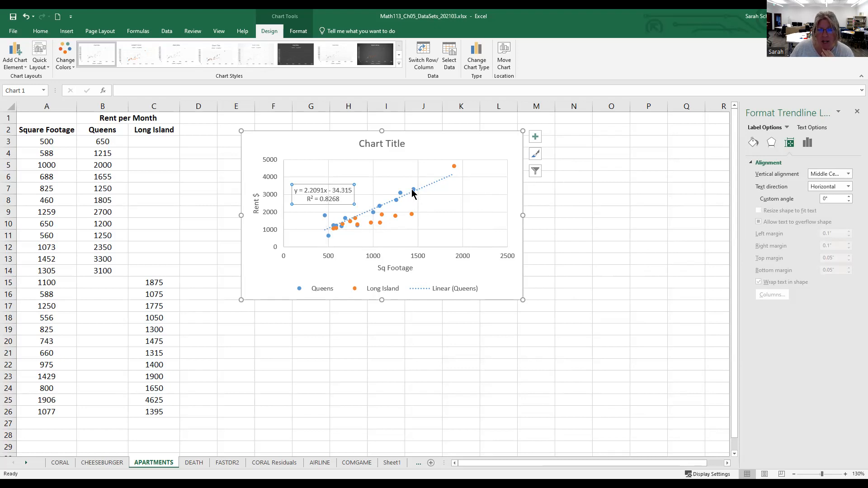
pyautogui.moveTo(414, 194)
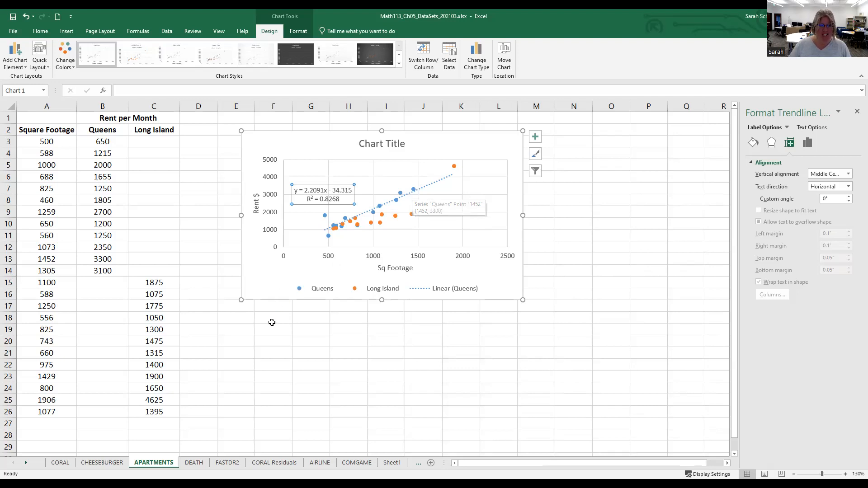
# - Calculate the predicted Queens rent for 1200 square feet in B28 with the formula =2.2091*1200-34.315
pyautogui.click(104, 435)
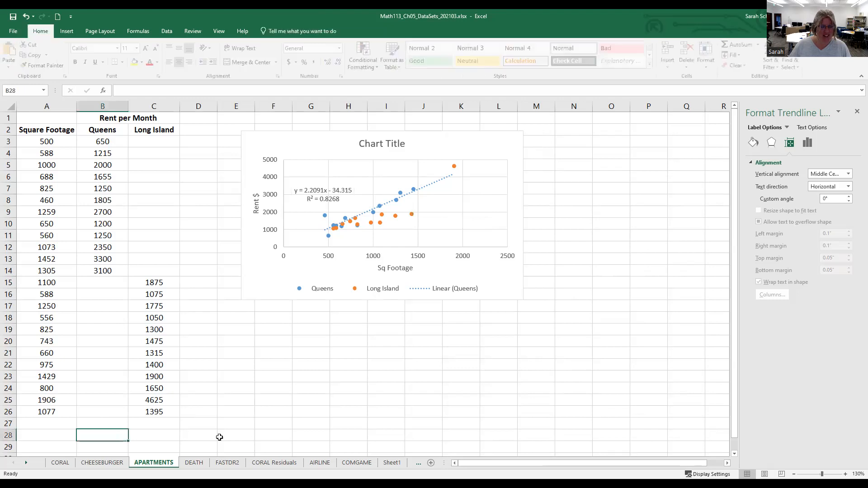
pyautogui.write('=')
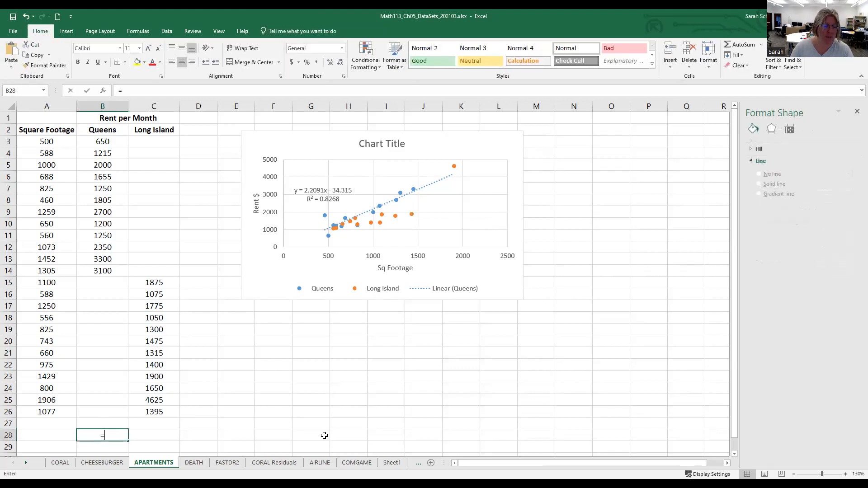
pyautogui.write('2')
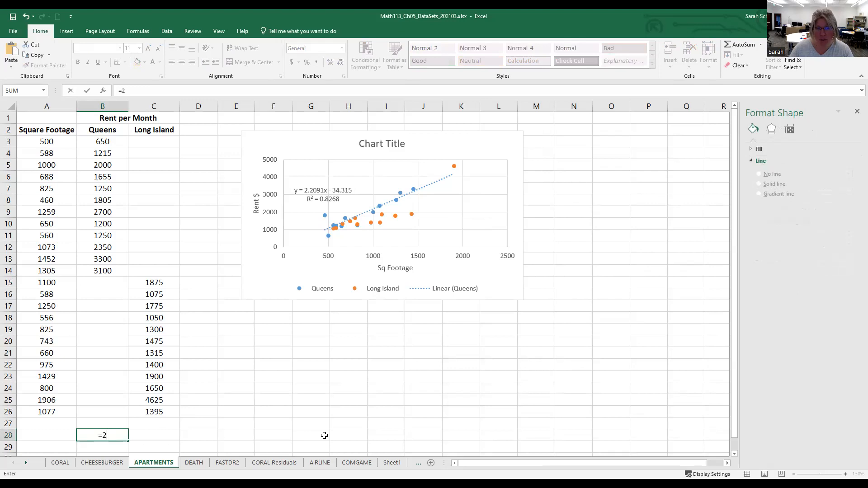
pyautogui.write('.2091')
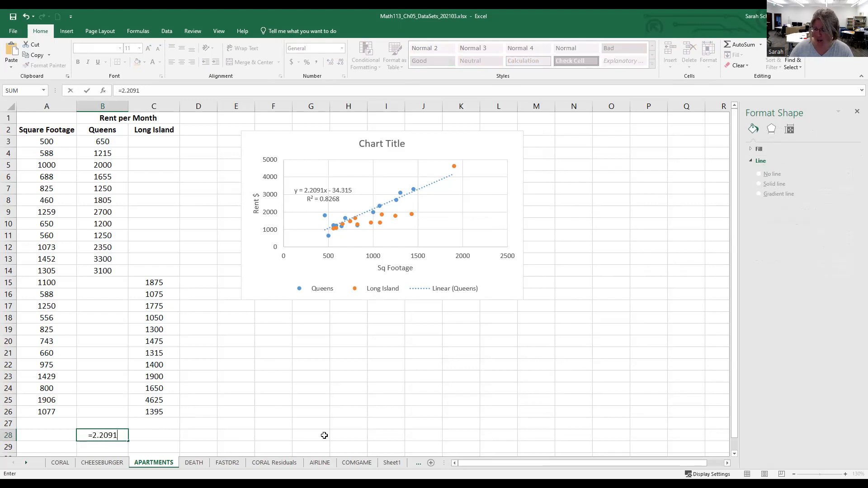
pyautogui.write('*1')
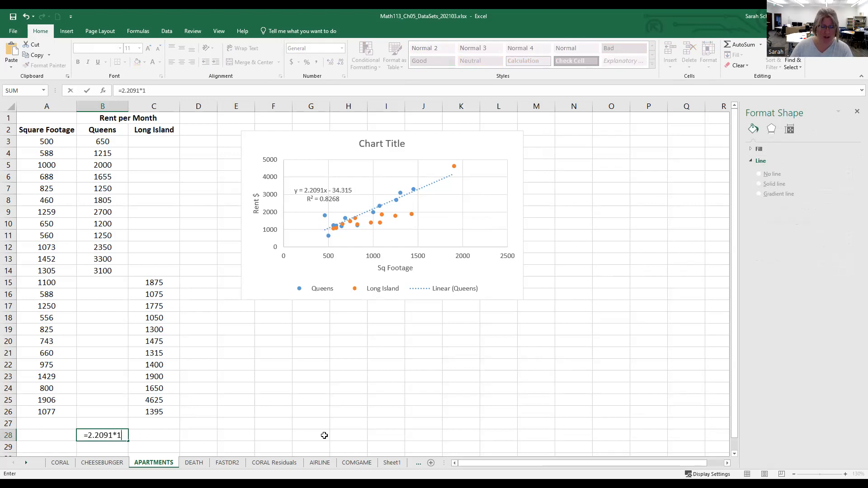
pyautogui.write('200-34.315')
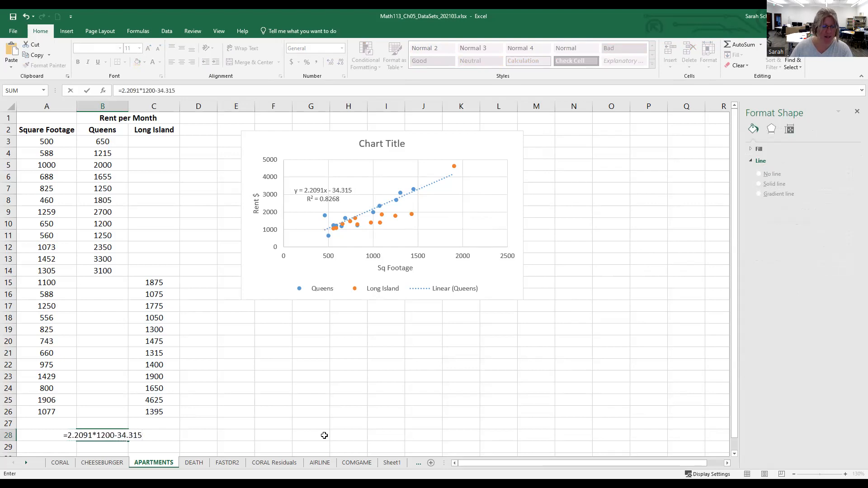
pyautogui.press('Return')
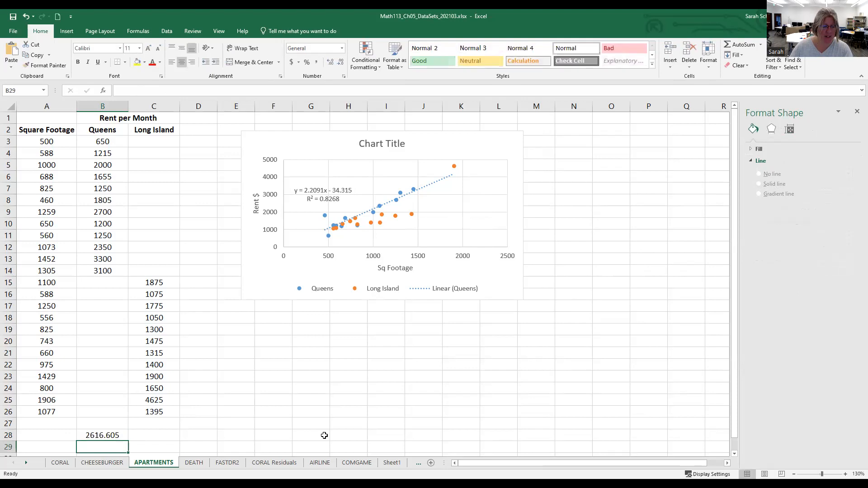
# - Label the calculated rent by entering "PREDICTION" in A28, and select the scatter chart
pyautogui.press('Up')
pyautogui.press('Left')
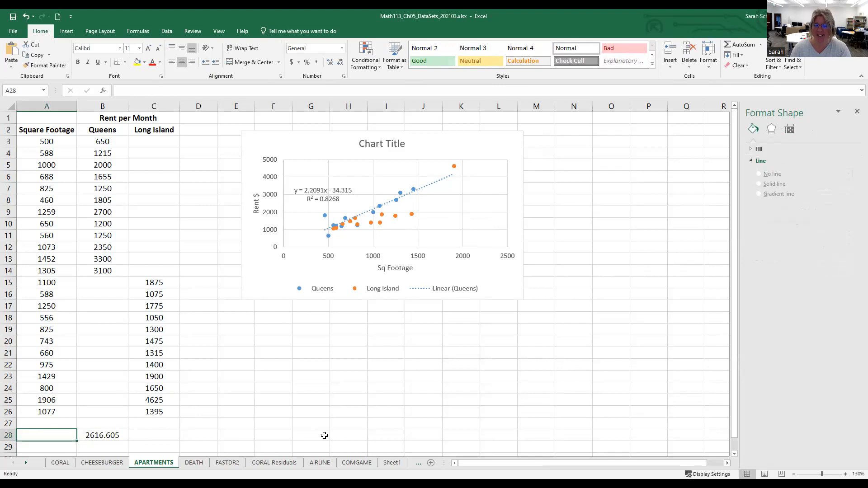
pyautogui.write('PREDICTION')
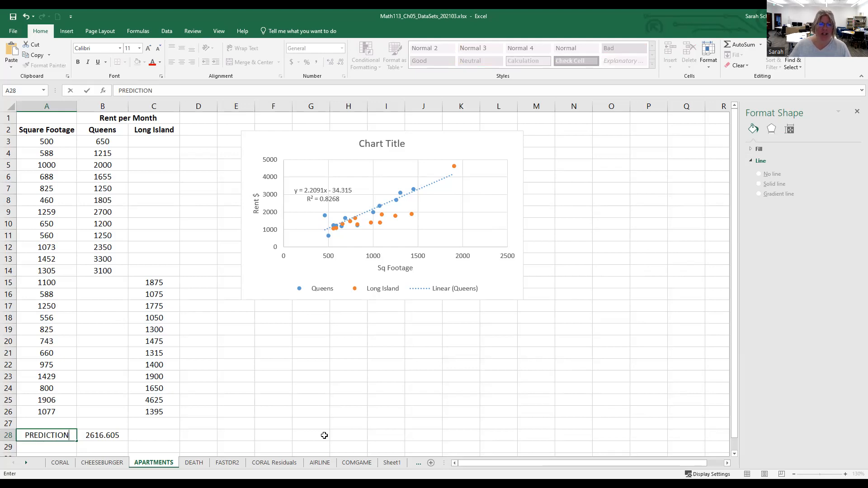
pyautogui.click(322, 145)
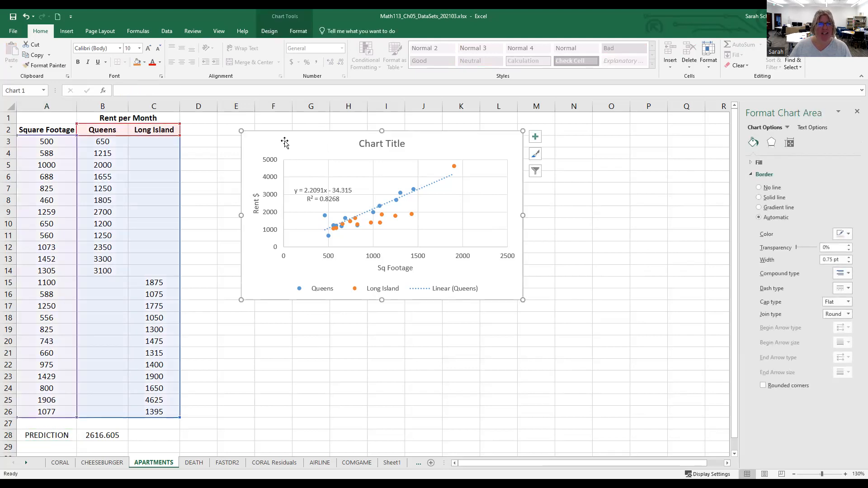
# - Add a linear trendline to the scatter chart based on the Long Island series
pyautogui.click(269, 31)
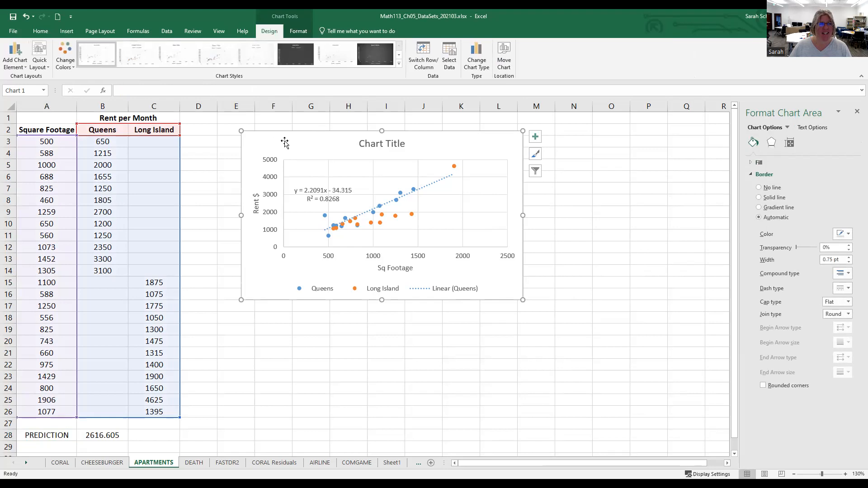
pyautogui.click(21, 64)
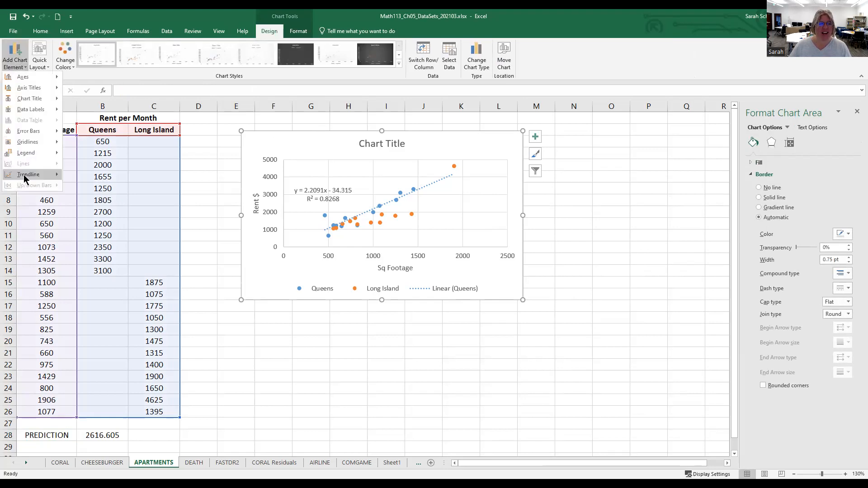
pyautogui.moveTo(24, 176)
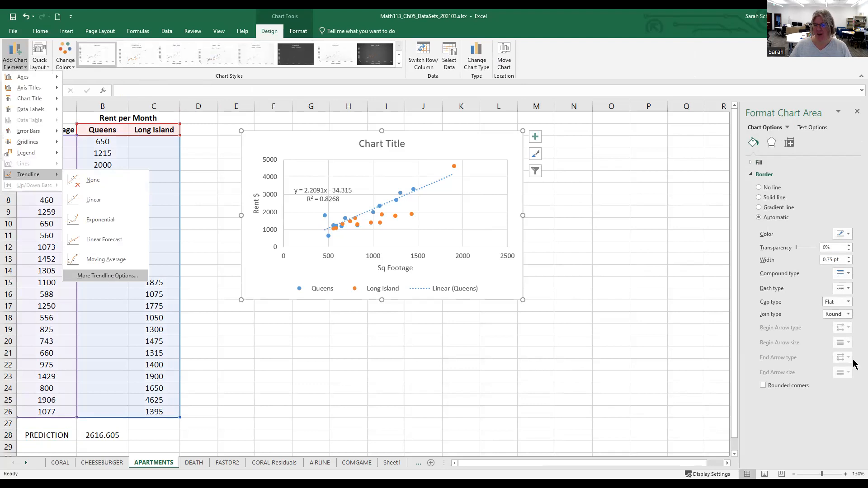
pyautogui.click(110, 275)
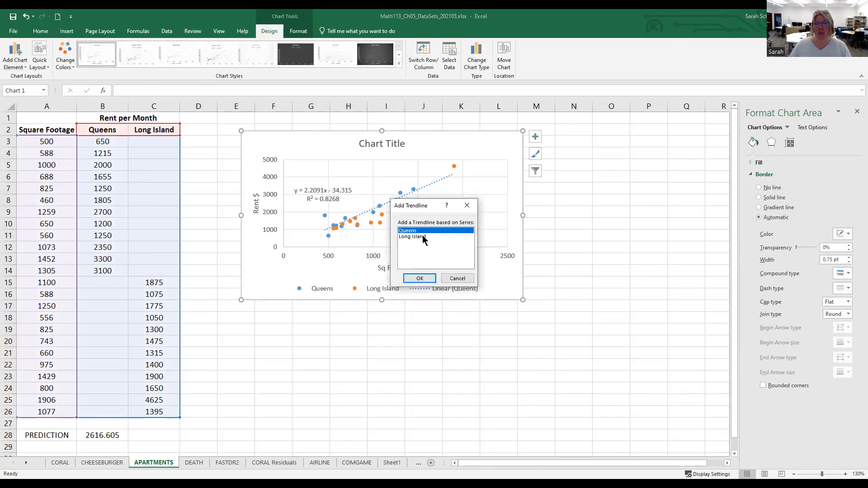
pyautogui.click(423, 236)
pyautogui.click(420, 277)
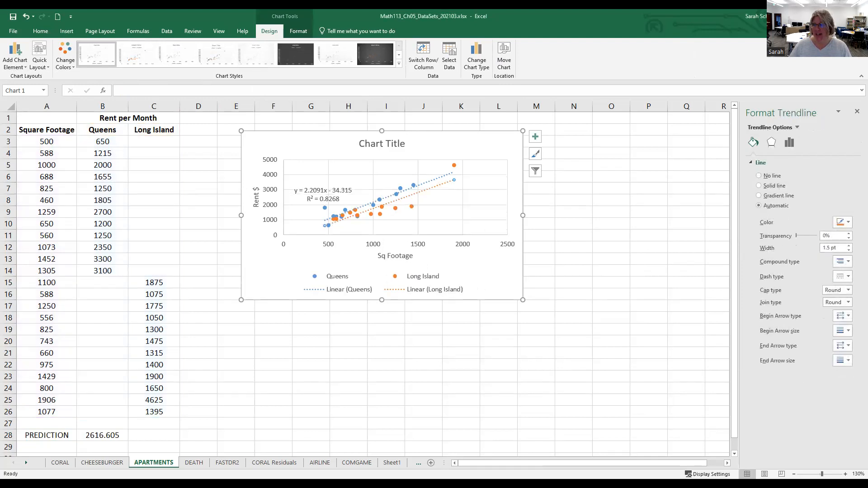
# - Display the Long Island trendline's equation and R-squared value on the chart
pyautogui.click(789, 143)
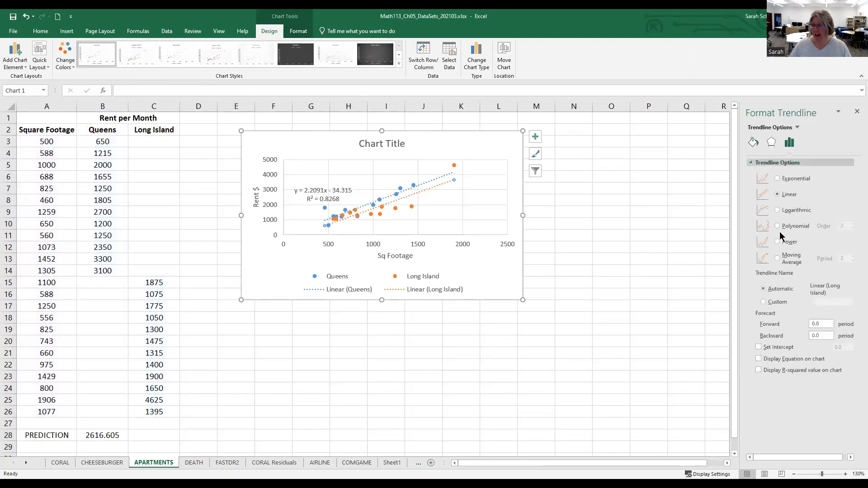
pyautogui.click(775, 359)
pyautogui.click(783, 373)
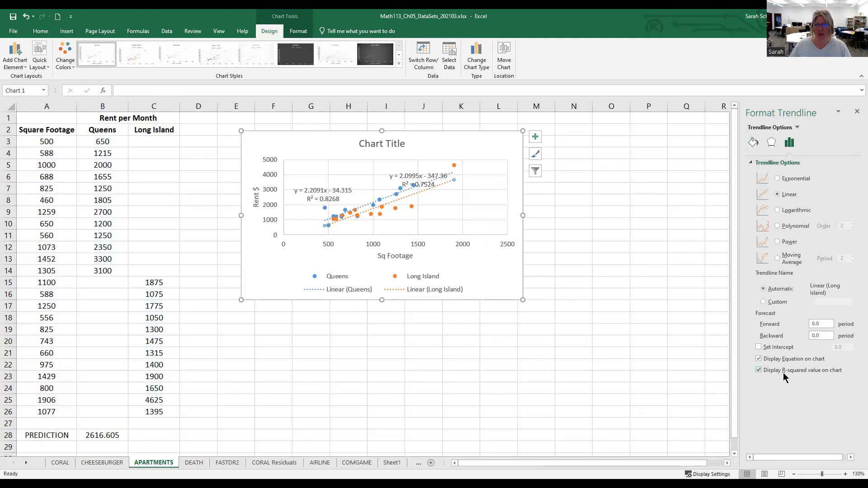
pyautogui.click(405, 174)
pyautogui.click(404, 180)
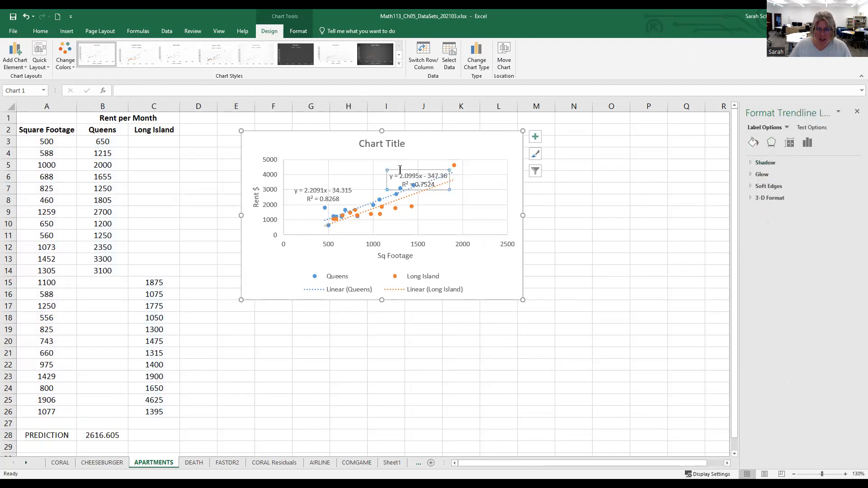
pyautogui.click(440, 193)
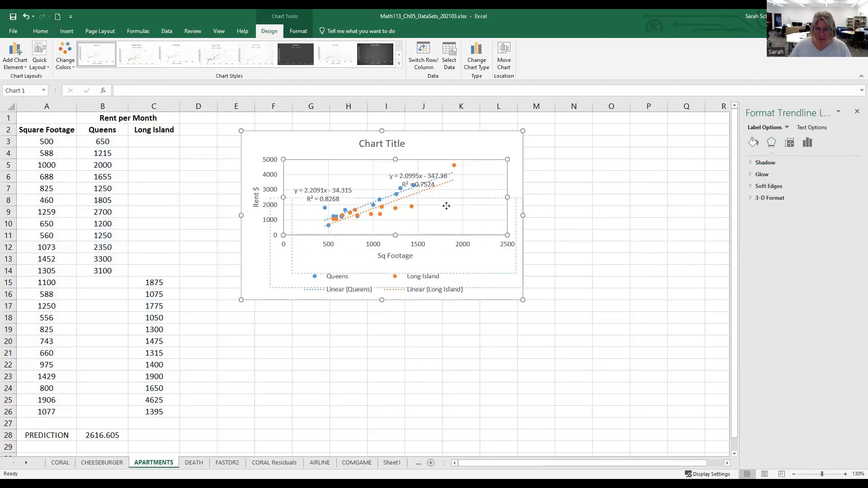
pyautogui.moveTo(449, 207); pyautogui.dragTo(453, 245)
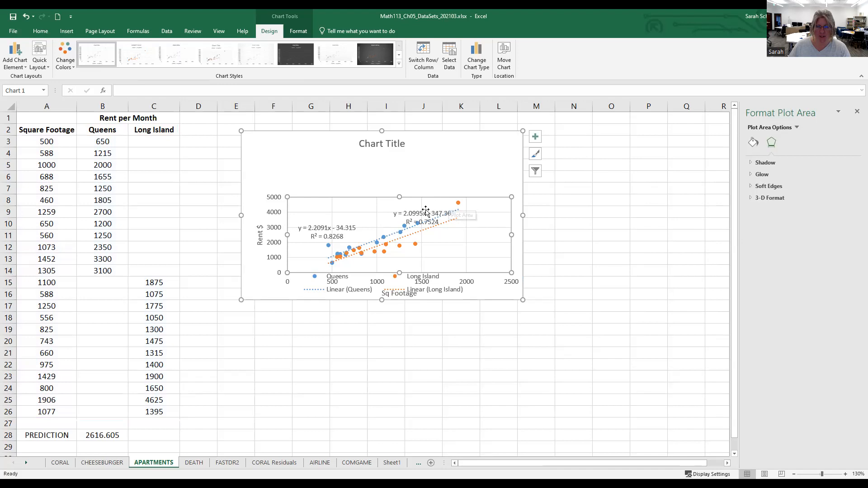
pyautogui.hotkey('ctrl', 'z')
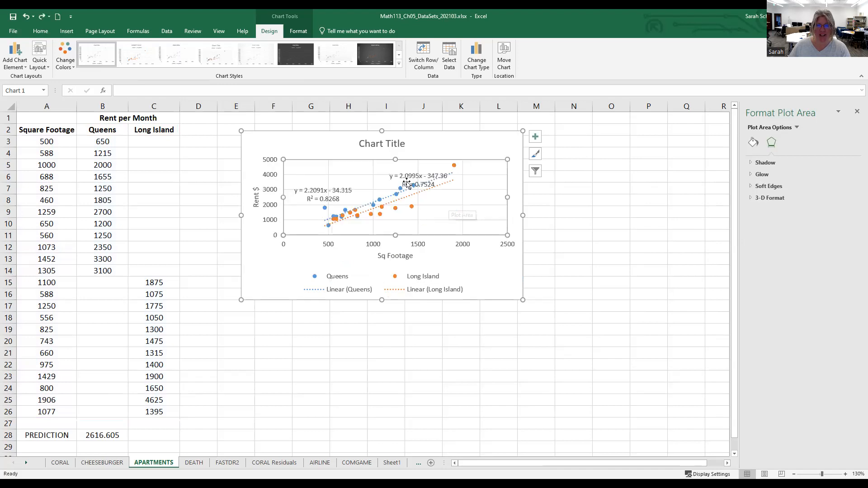
# - Move the Long Island trendline's equation and R-squared label to the empty area below the trendlines, beyond 1500 square feet
pyautogui.click(407, 183)
pyautogui.moveTo(398, 169); pyautogui.dragTo(429, 208)
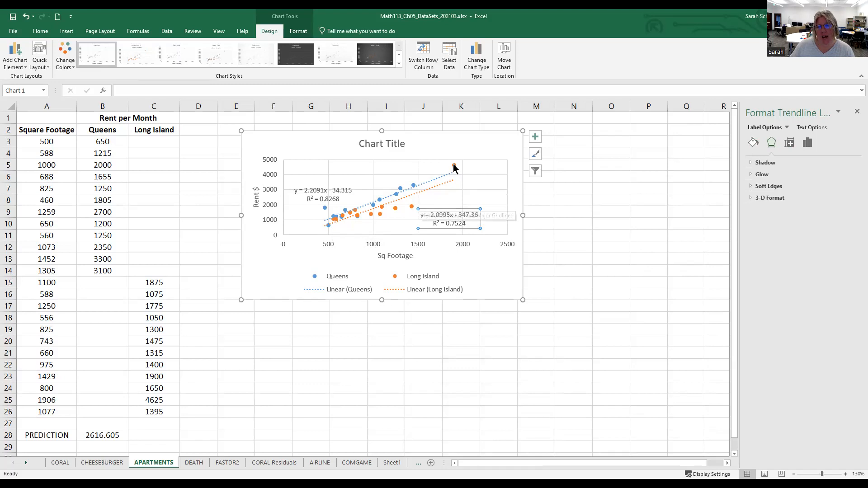
pyautogui.moveTo(453, 167)
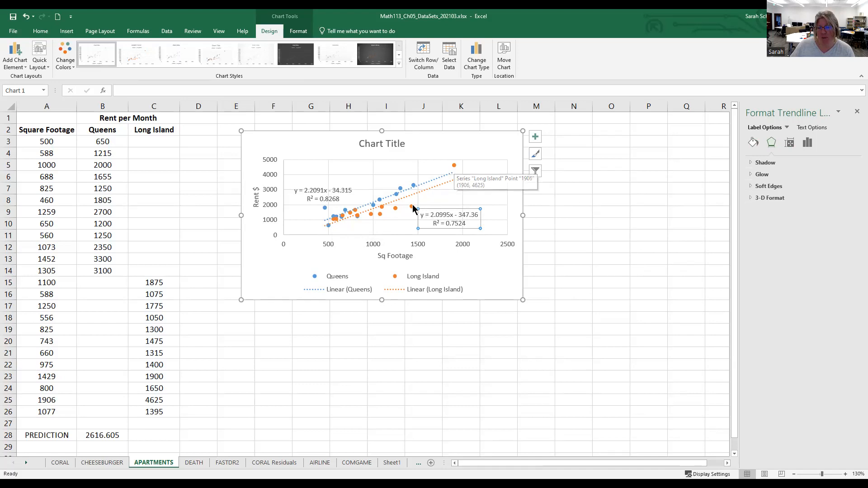
pyautogui.moveTo(415, 206)
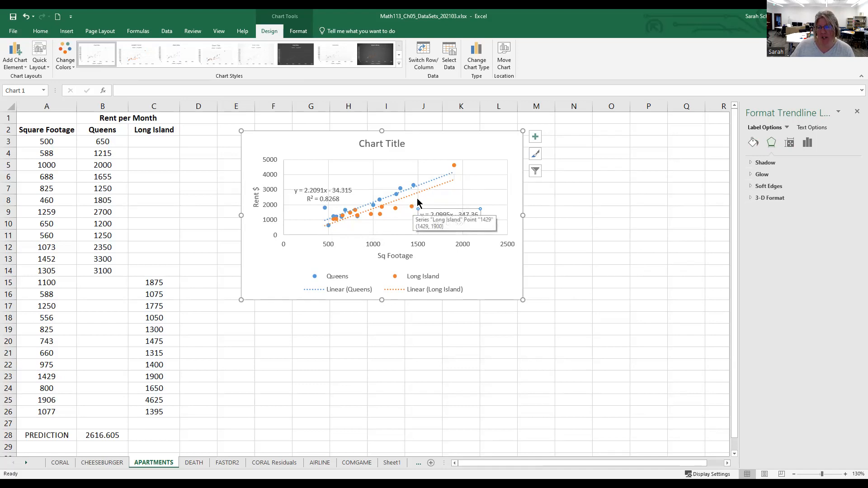